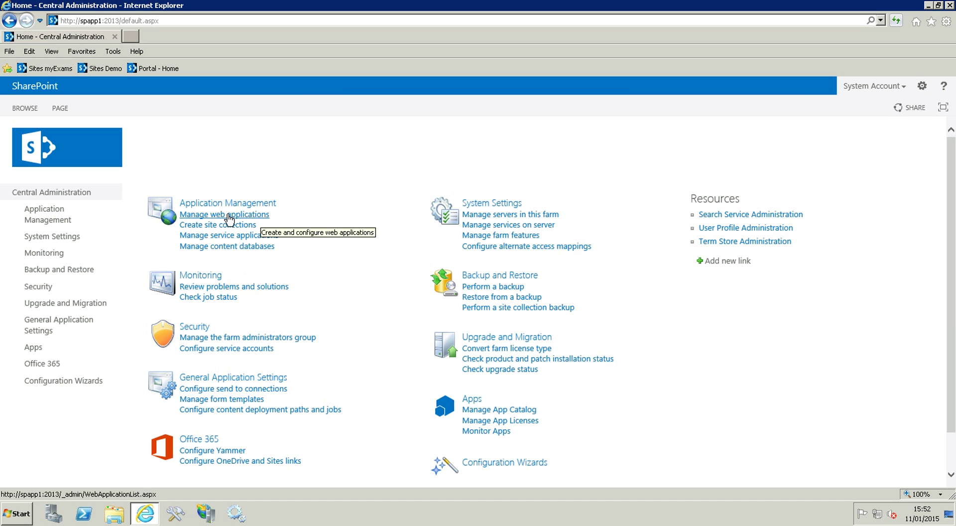
Open web application management and review the authentication providers configured for the Portal web application
{"action": "left_click", "coordinate": [253, 215]}
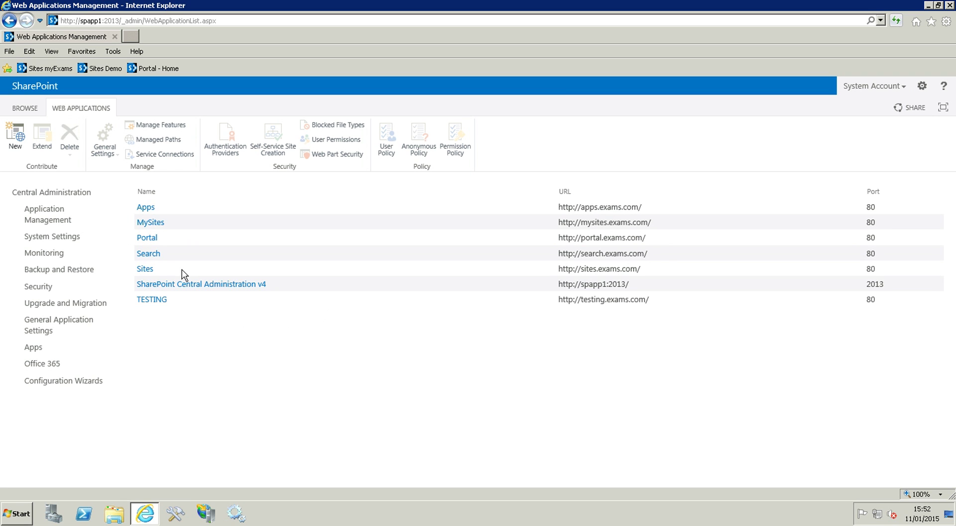
{"action": "left_click", "coordinate": [178, 242]}
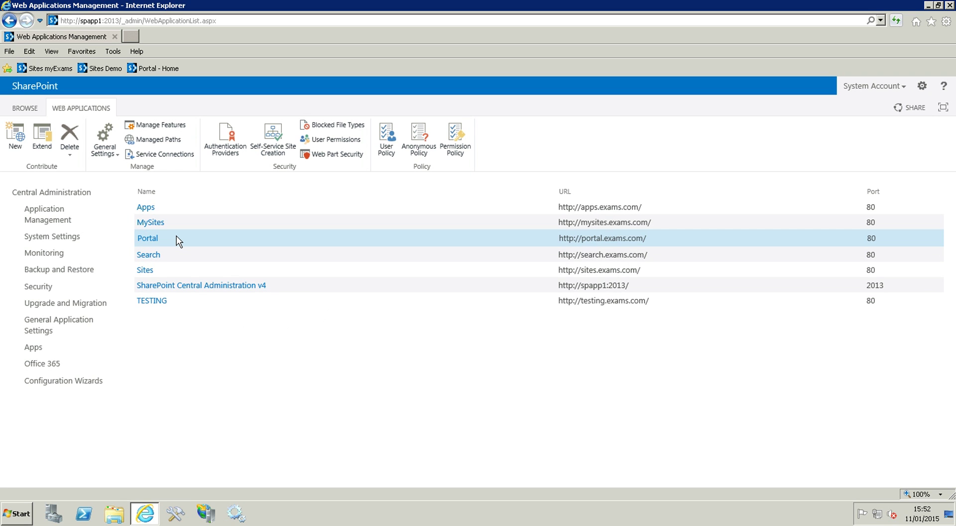
{"action": "left_click", "coordinate": [226, 156]}
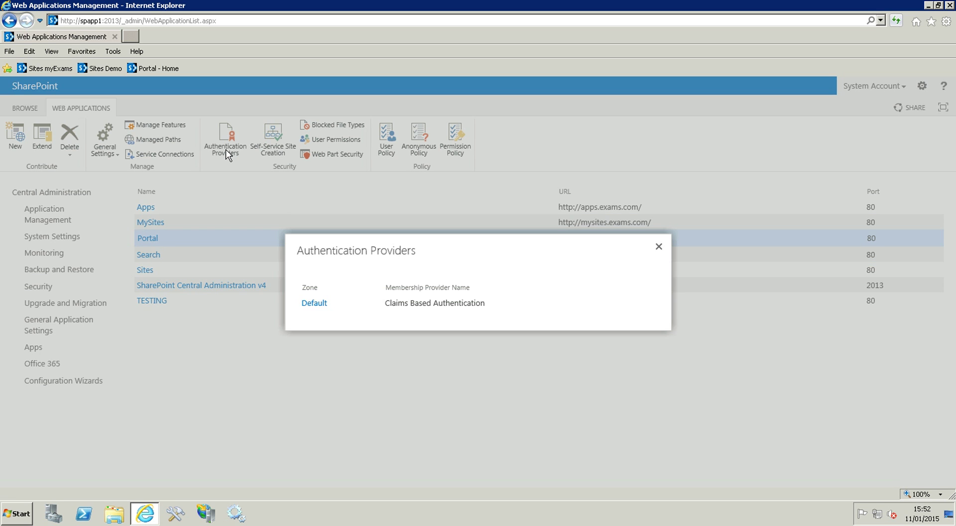
{"action": "left_click", "coordinate": [314, 306]}
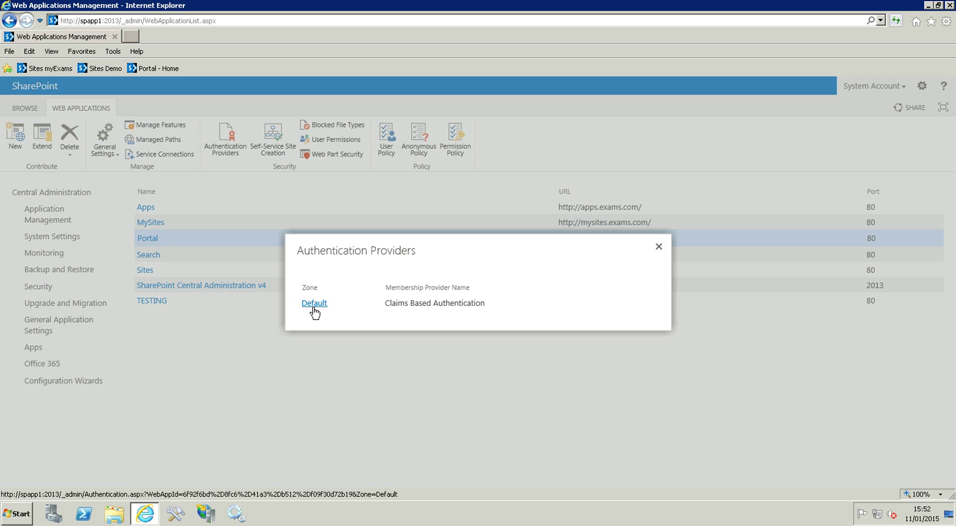
{"action": "left_click", "coordinate": [658, 247]}
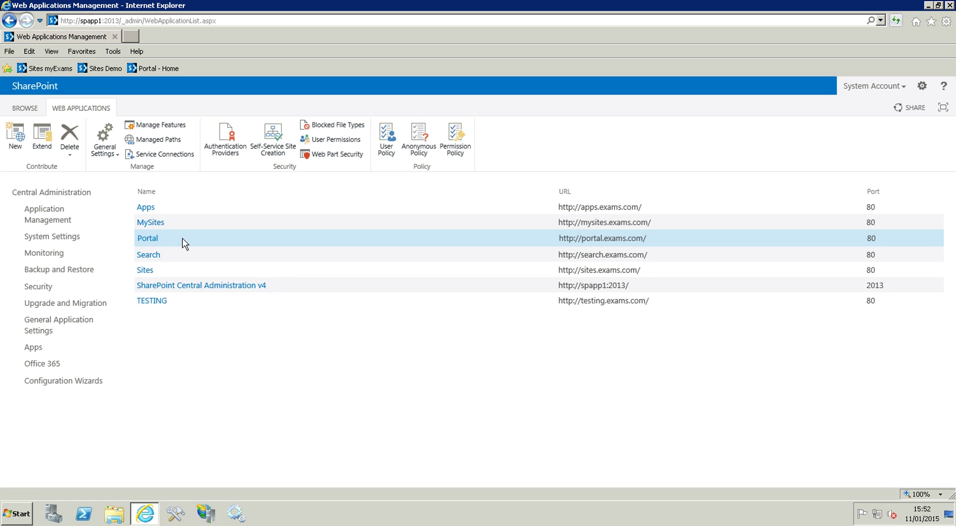
Start extending the Portal web application to a new IIS site named Portal Extranet, using port 80 and host header portal-extranet.exams.com
{"action": "left_click", "coordinate": [45, 141]}
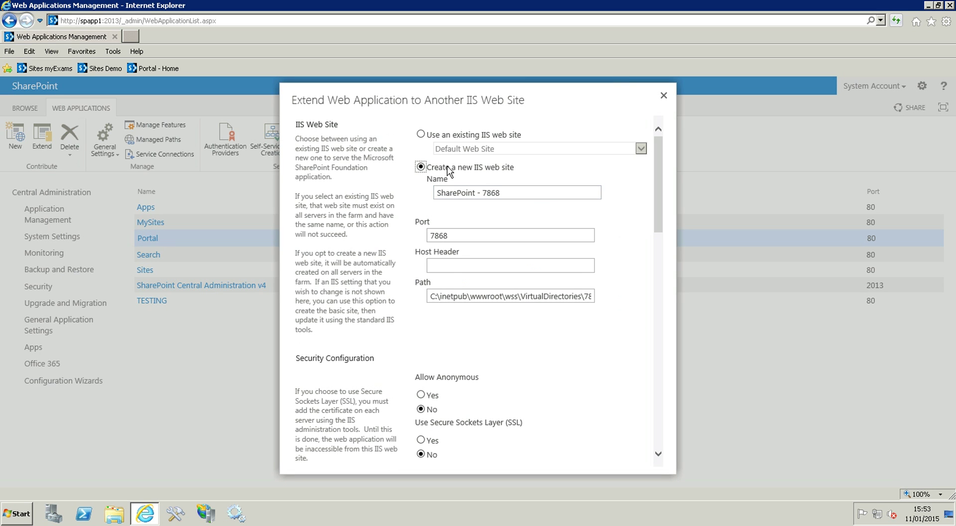
{"action": "left_click_drag", "start_coordinate": [518, 193], "coordinate": [415, 194]}
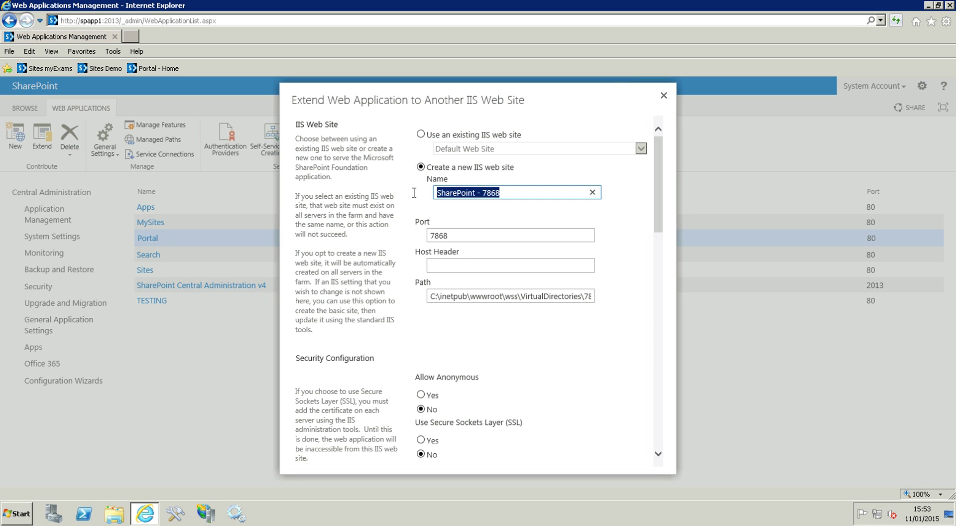
{"action": "type", "text": "Portal"}
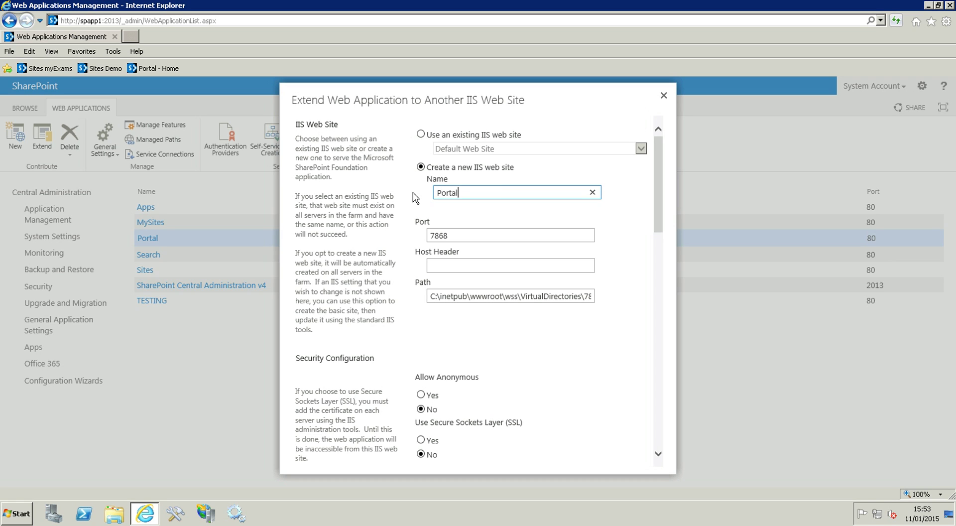
{"action": "type", "text": " Extranet"}
{"action": "left_click_drag", "start_coordinate": [456, 238], "coordinate": [416, 244]}
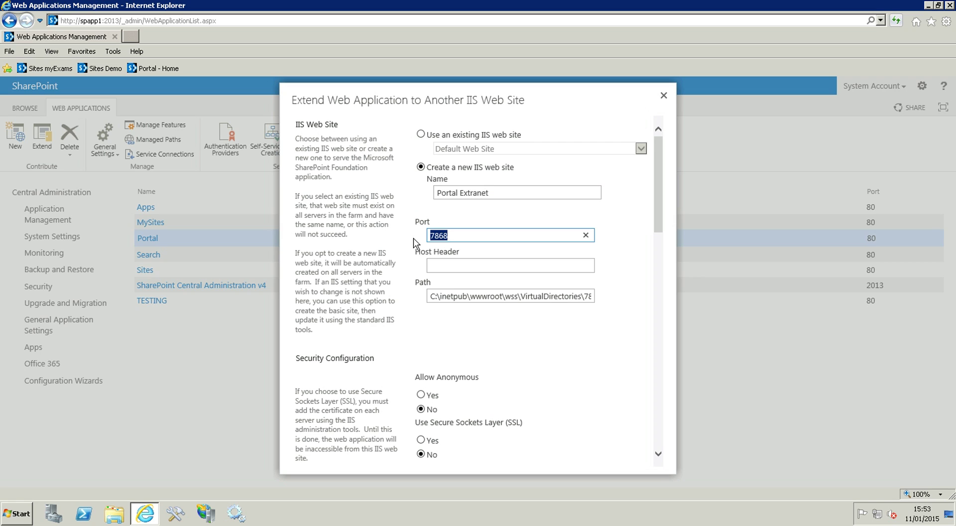
{"action": "type", "text": "80"}
{"action": "left_click", "coordinate": [462, 267]}
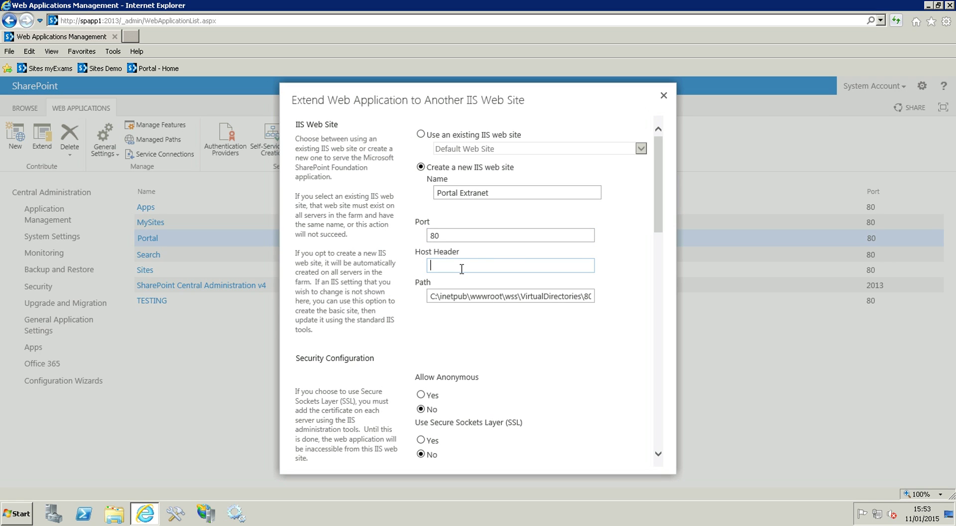
{"action": "type", "text": "portal-extranet.exams.com"}
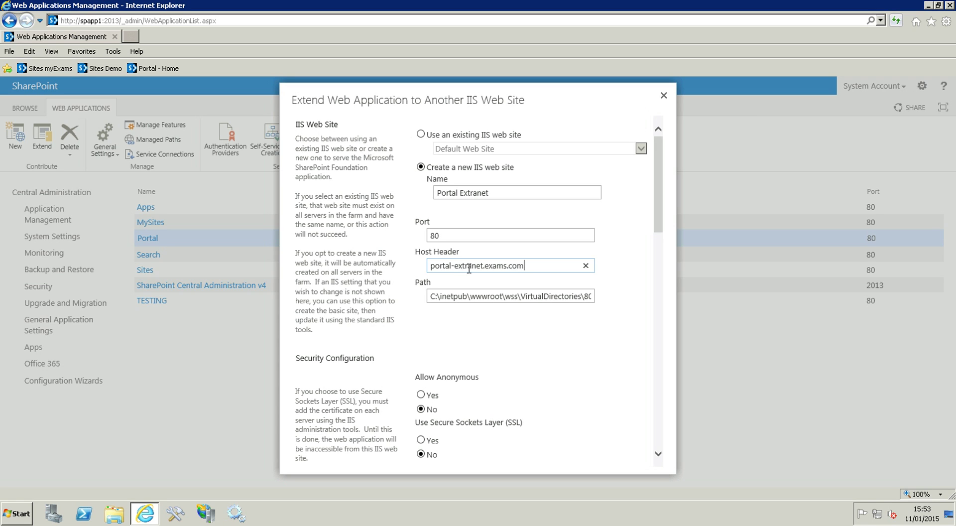
{"action": "left_click", "coordinate": [539, 296]}
{"action": "key", "text": "End"}
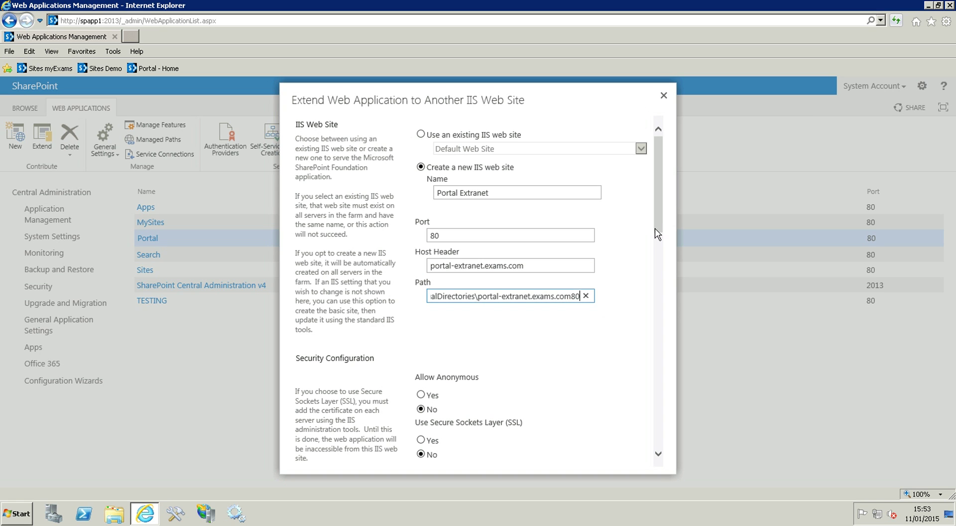
Allow anonymous access in the security configuration of the extended web application
{"action": "scroll", "coordinate": [659, 234], "scroll_direction": "down", "scroll_amount": 1}
{"action": "scroll", "coordinate": [659, 234], "scroll_direction": "down", "scroll_amount": 2}
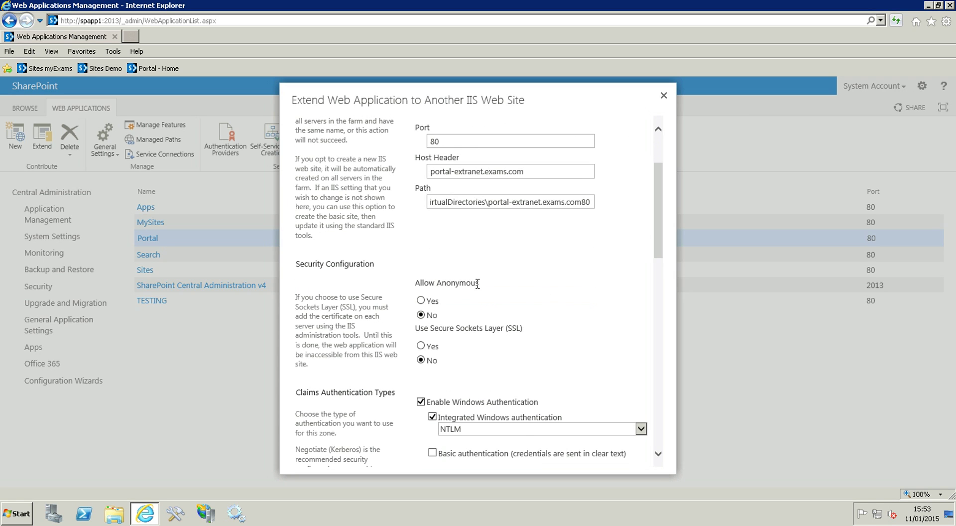
{"action": "left_click", "coordinate": [422, 301]}
Assign the public URL to the Extranet zone and create the extended web application
{"action": "left_click_drag", "start_coordinate": [660, 227], "coordinate": [663, 423]}
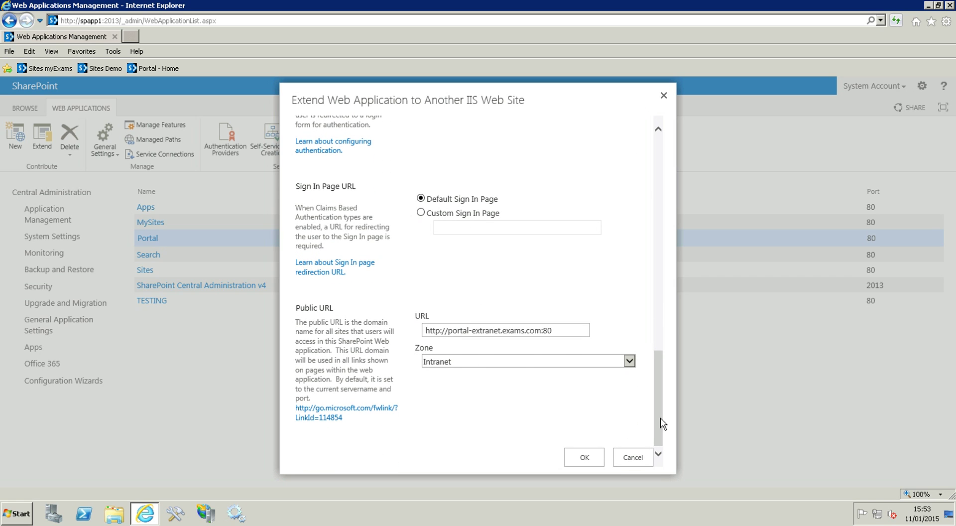
{"action": "left_click", "coordinate": [484, 361]}
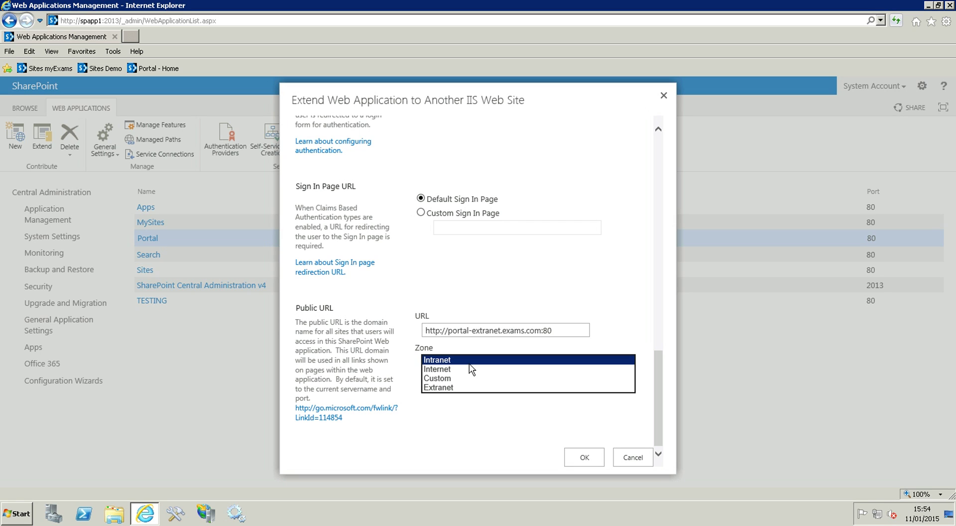
{"action": "left_click", "coordinate": [438, 387]}
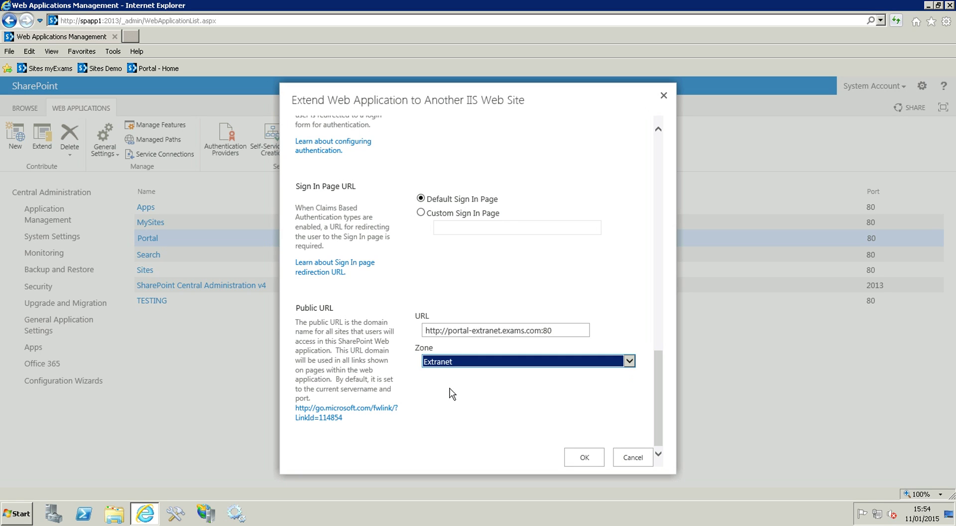
{"action": "left_click", "coordinate": [631, 363]}
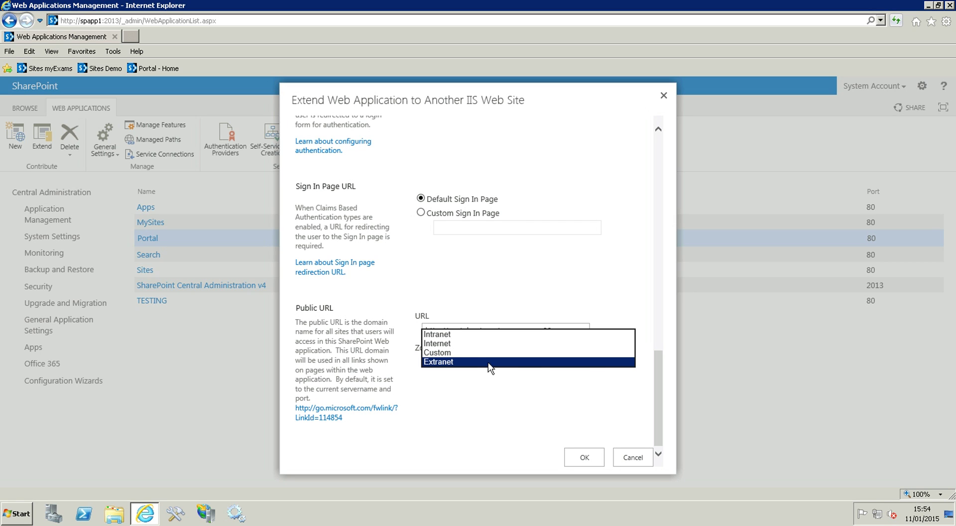
{"action": "left_click", "coordinate": [461, 362]}
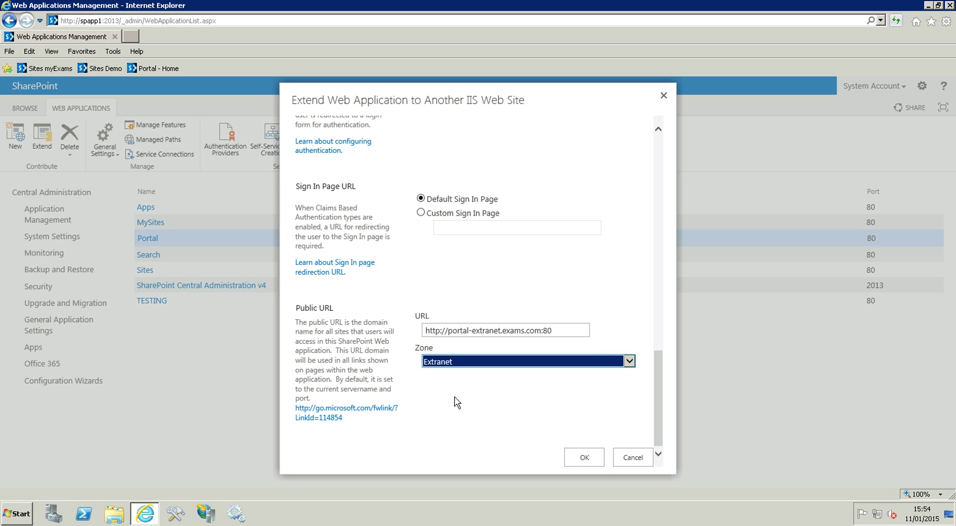
{"action": "left_click", "coordinate": [585, 459]}
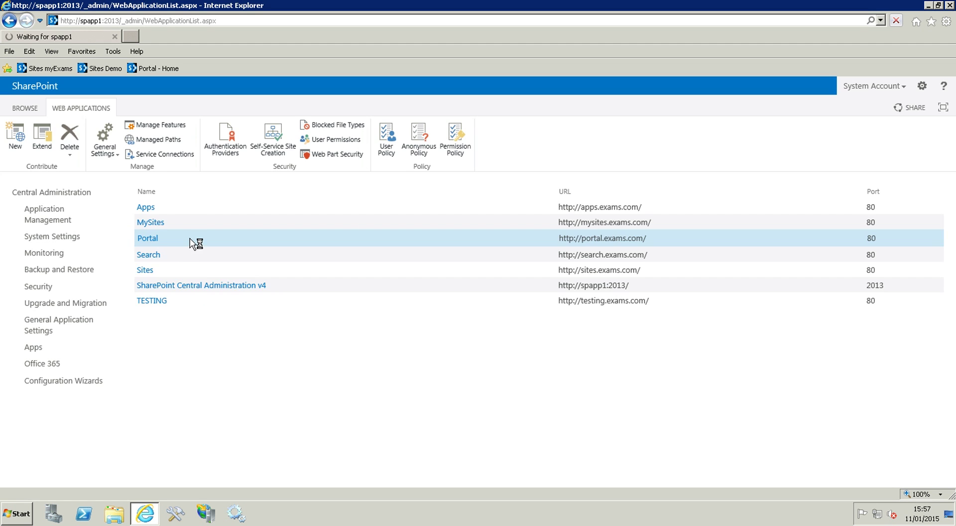
Check which zones the Portal web application's authentication providers cover after extending it
{"action": "left_click", "coordinate": [169, 242]}
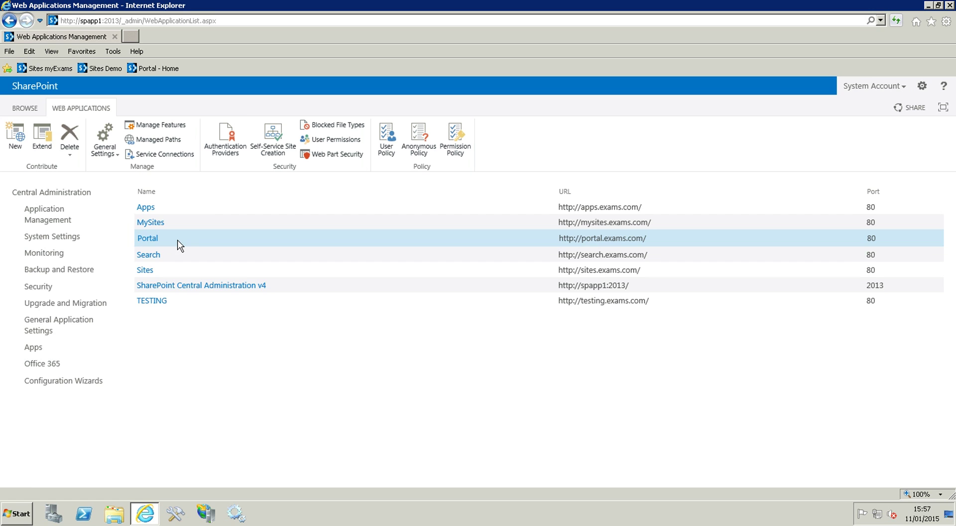
{"action": "left_click", "coordinate": [227, 157]}
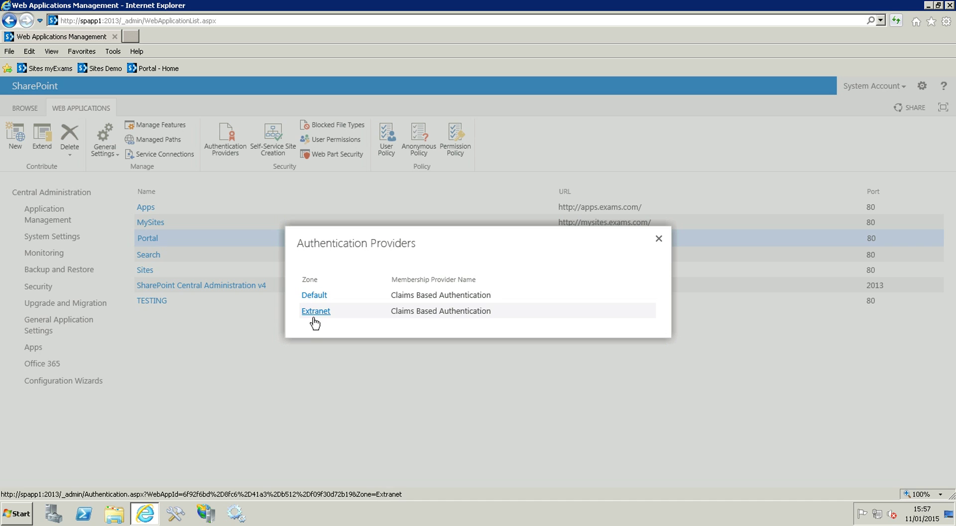
{"action": "left_click", "coordinate": [658, 239]}
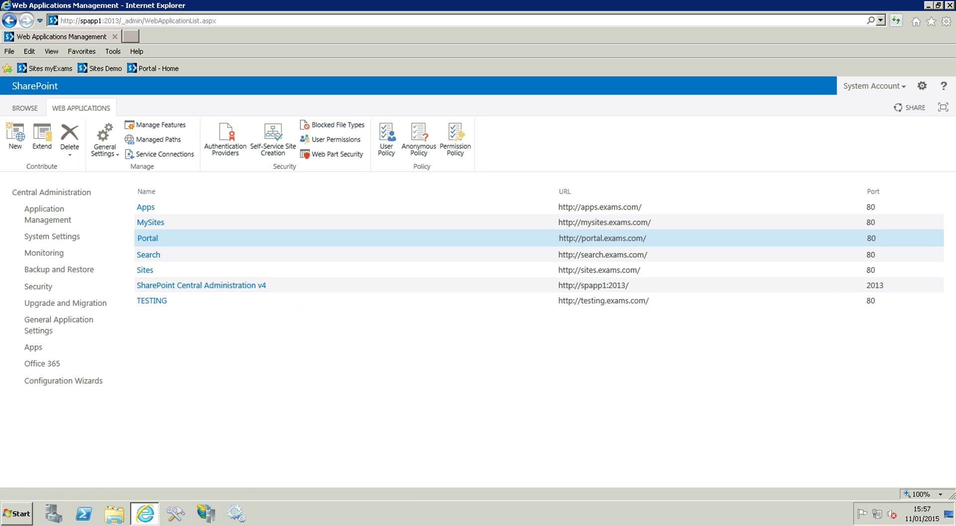
Review the Portal collection's alternate access mappings, including the Extranet zone URL, and return to the Central Administration home page
{"action": "left_click", "coordinate": [61, 196]}
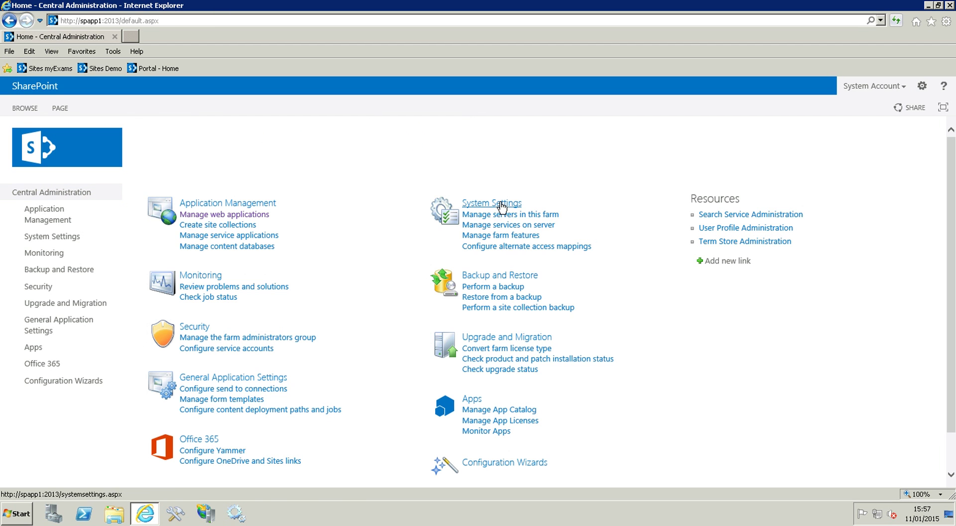
{"action": "left_click", "coordinate": [516, 247]}
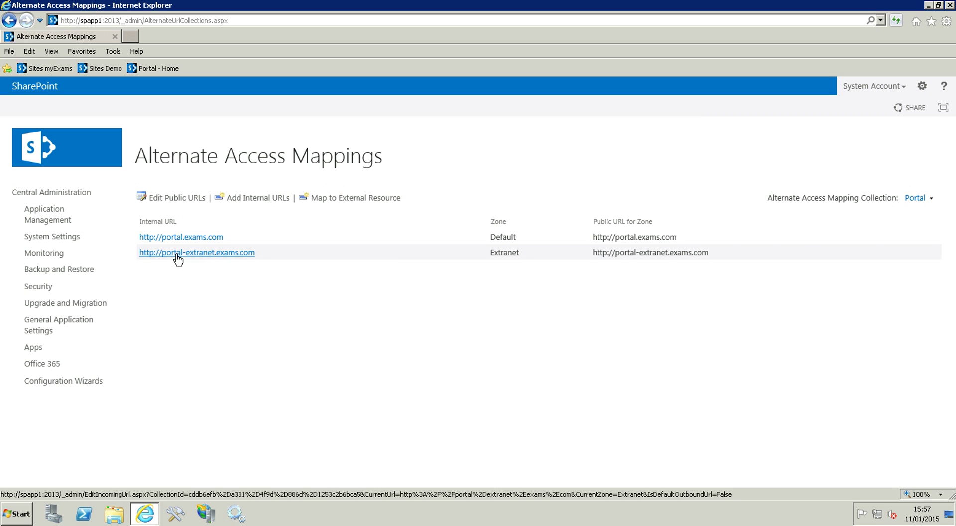
{"action": "left_click", "coordinate": [58, 193]}
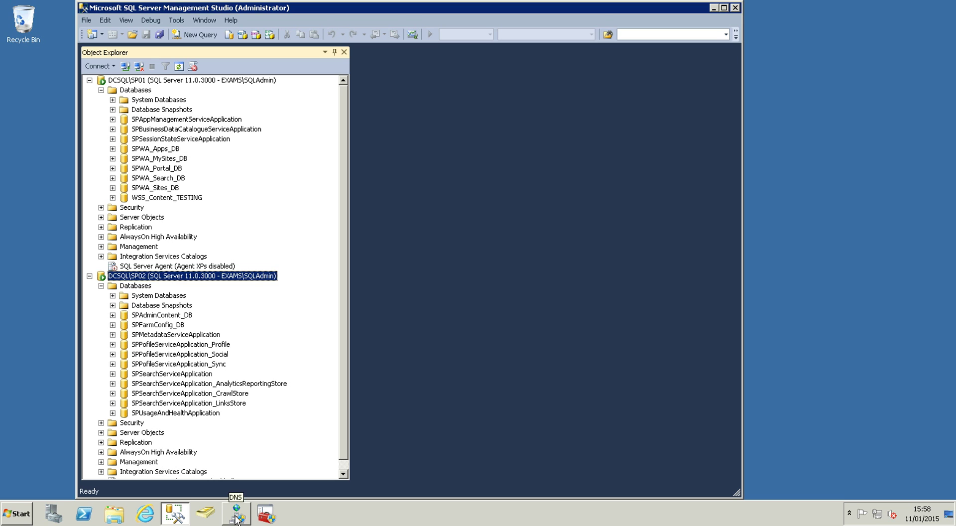
Switch to DNS Manager, minimize SQL Server Management Studio and open the exams.com forward lookup zone
{"action": "left_click", "coordinate": [237, 517]}
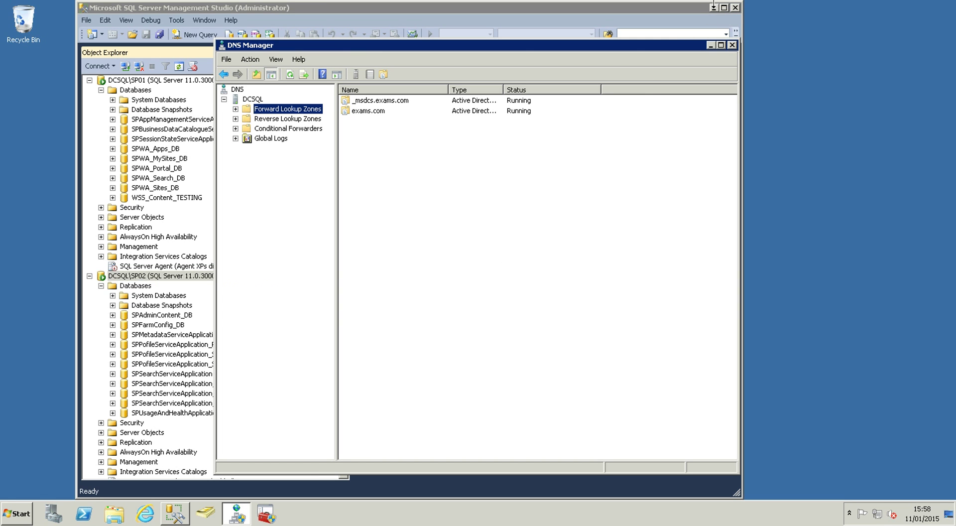
{"action": "left_click", "coordinate": [713, 8]}
{"action": "double_click", "coordinate": [368, 111]}
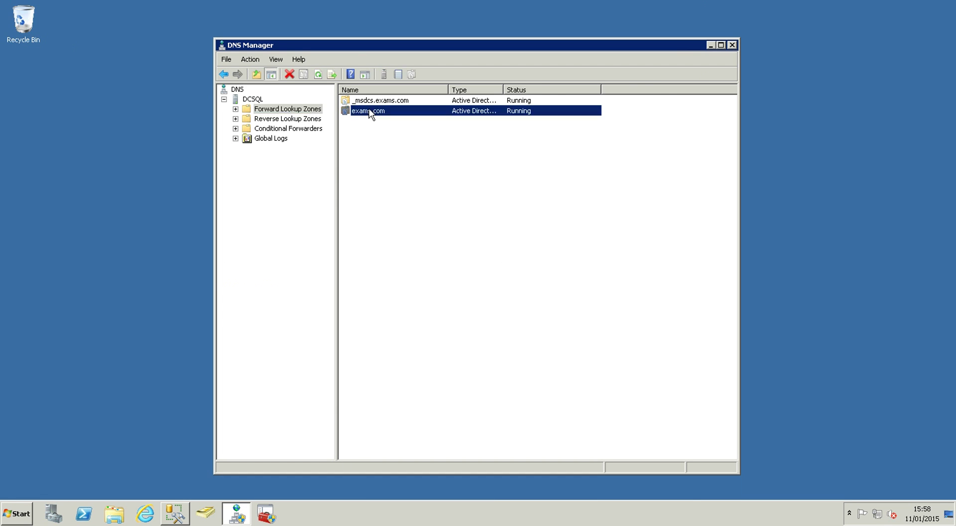
Add a host (A) record named portal-extranet with IP address 10.0.40.2 to the exams.com zone and close DNS Manager
{"action": "right_click", "coordinate": [413, 445]}
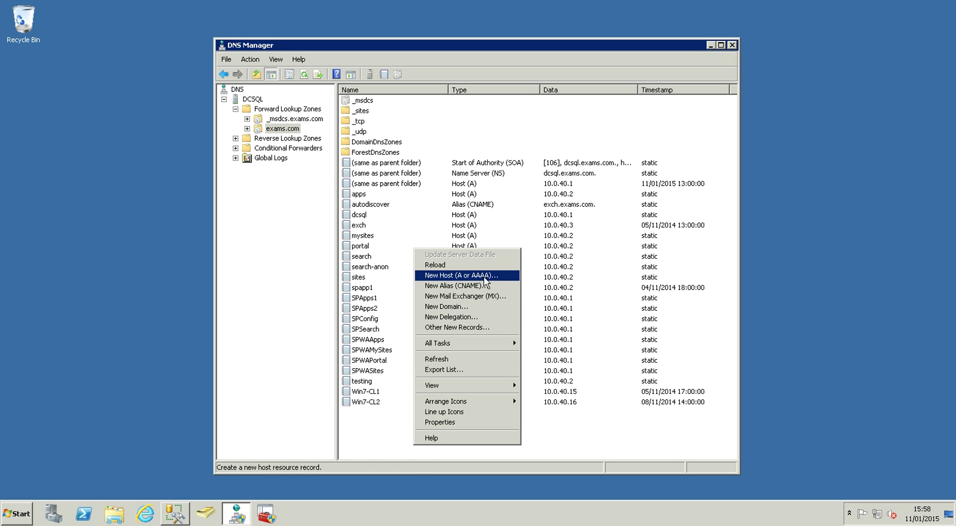
{"action": "left_click", "coordinate": [485, 279]}
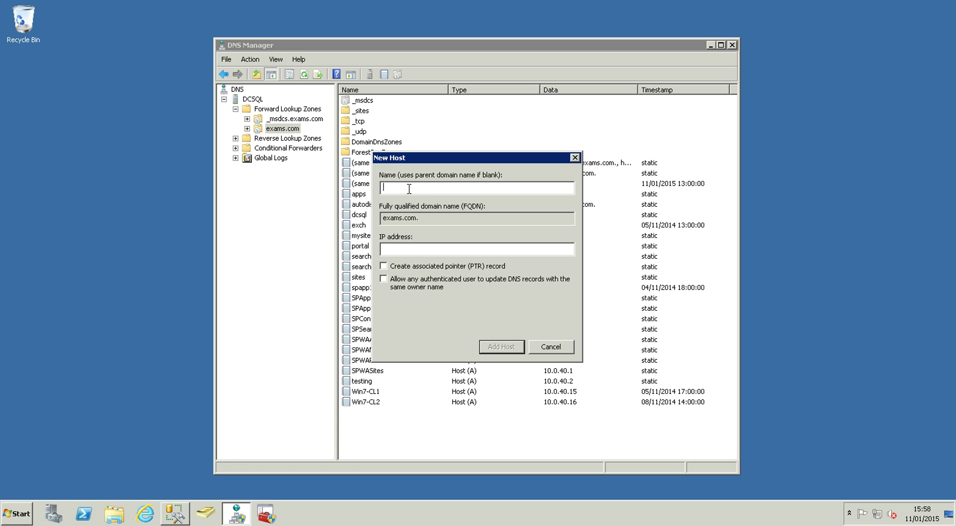
{"action": "type", "text": "portal-extranet"}
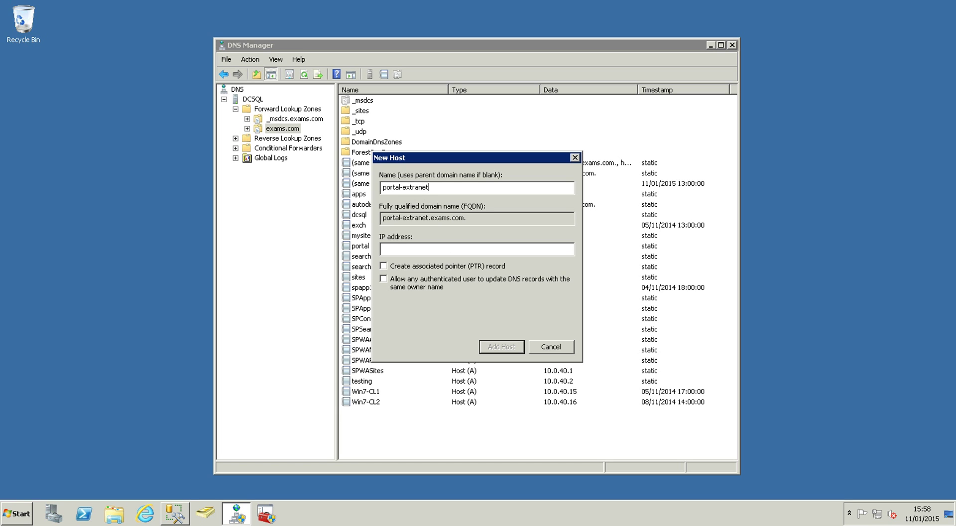
{"action": "left_click", "coordinate": [409, 252]}
{"action": "type", "text": "10.0.40.2"}
{"action": "left_click", "coordinate": [506, 348]}
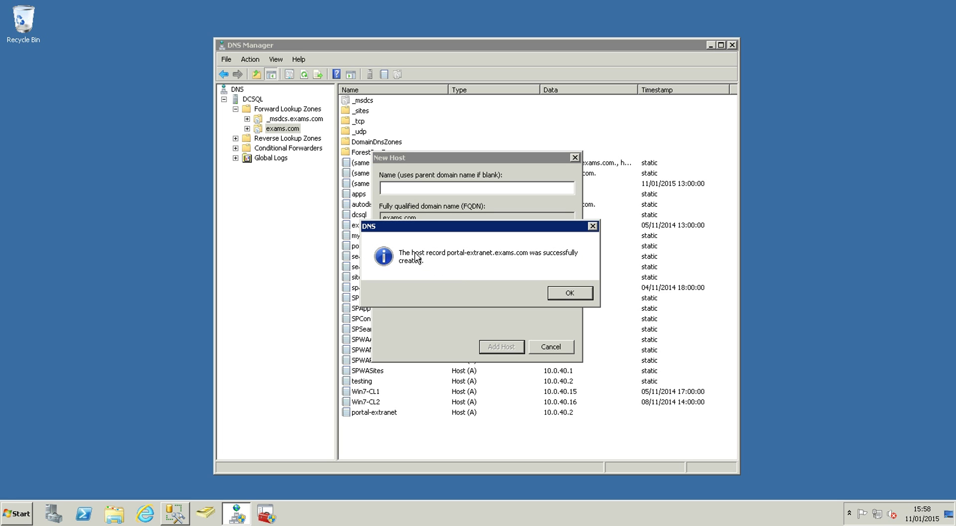
{"action": "left_click", "coordinate": [568, 292]}
{"action": "left_click", "coordinate": [558, 346]}
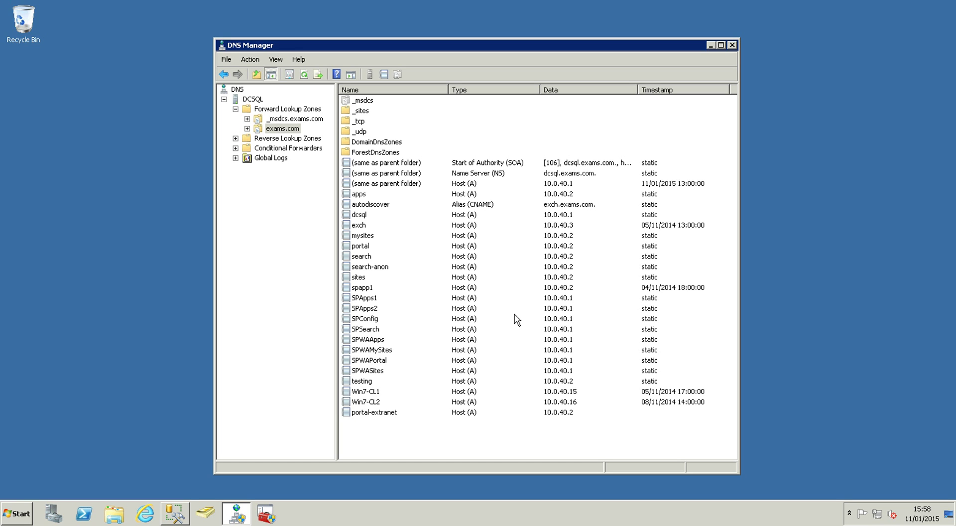
{"action": "left_click", "coordinate": [732, 46]}
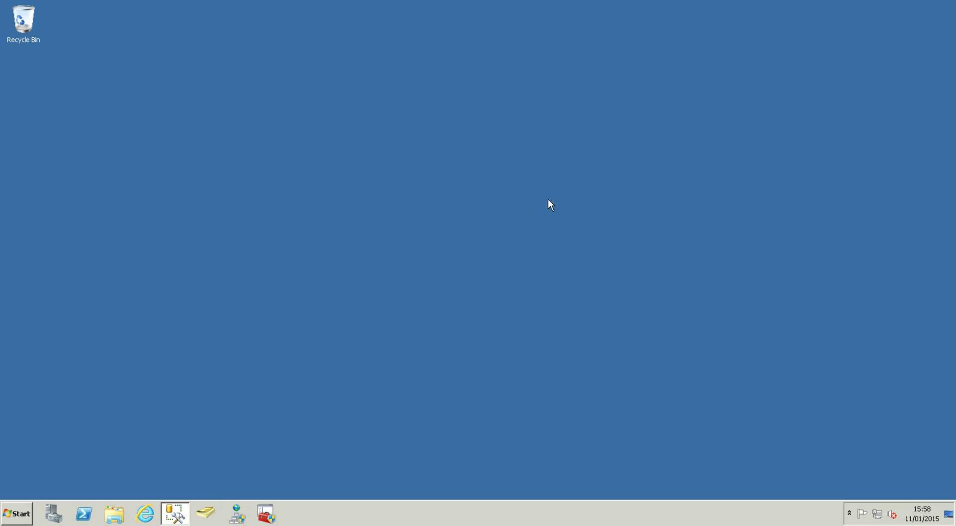
Flush the DNS resolver cache with ipconfig /flushdns in an administrator Command Prompt, then close it
{"action": "left_click", "coordinate": [18, 514]}
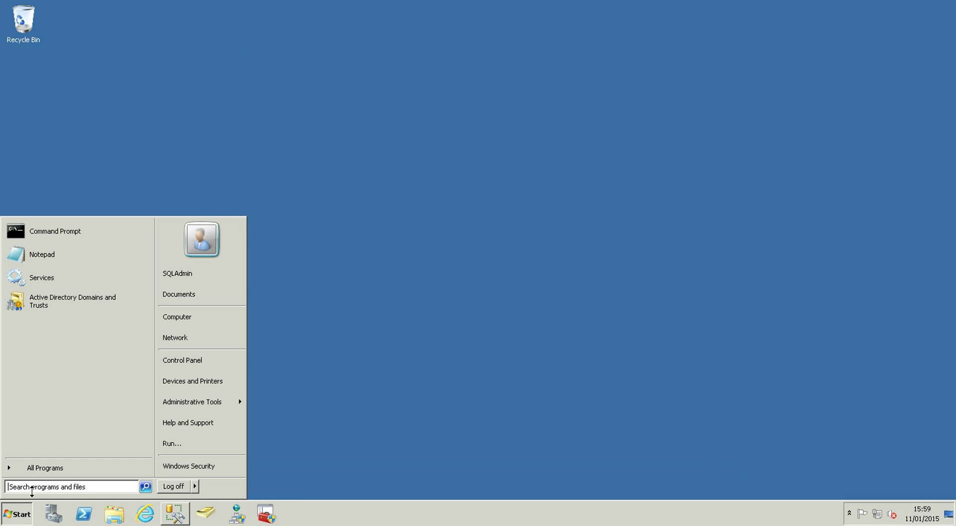
{"action": "right_click", "coordinate": [102, 231]}
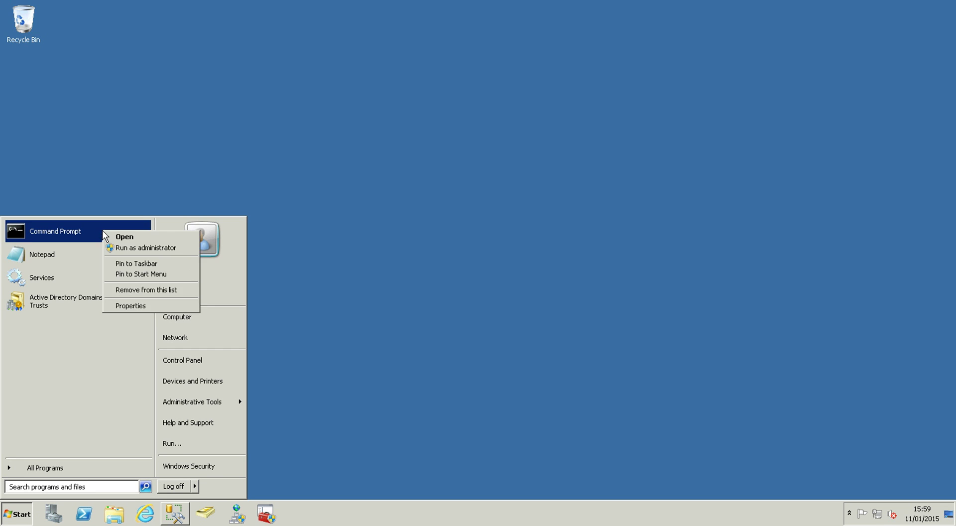
{"action": "left_click", "coordinate": [147, 249]}
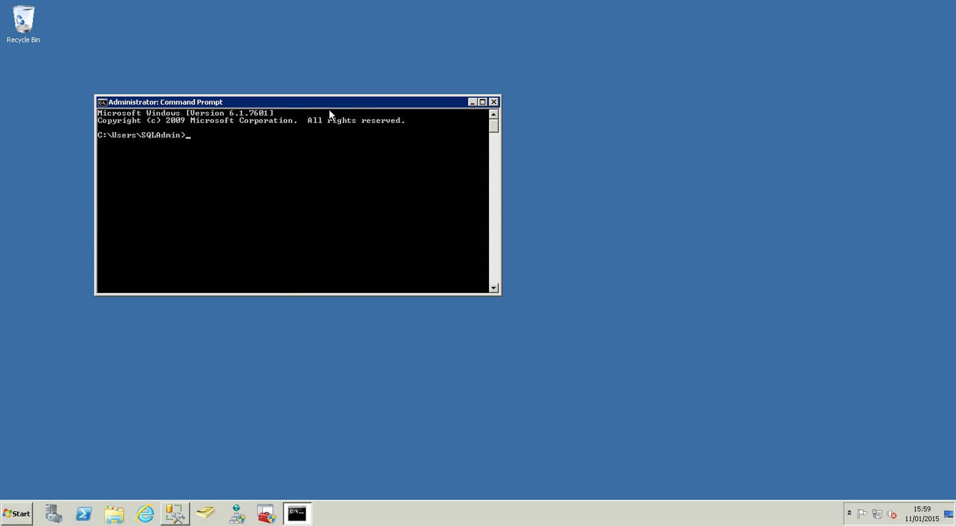
{"action": "left_click_drag", "start_coordinate": [357, 105], "coordinate": [426, 103]}
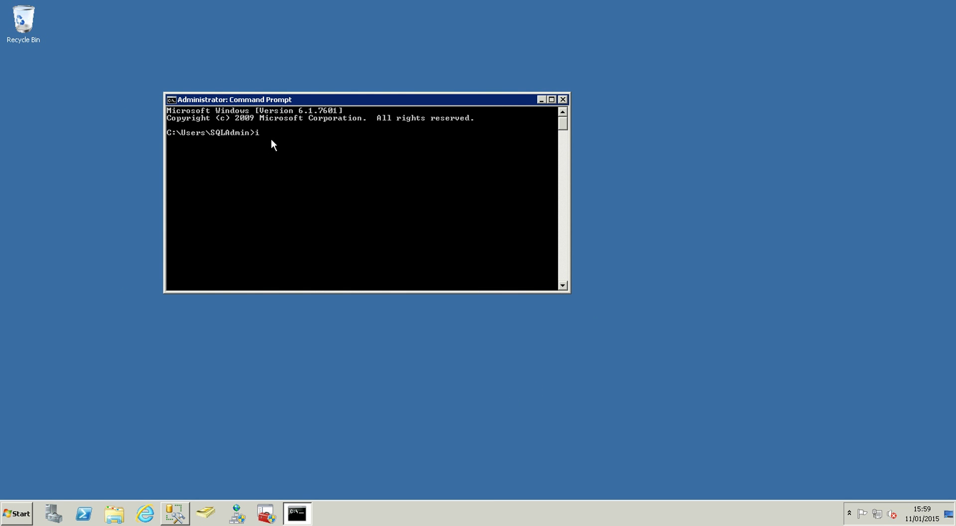
{"action": "type", "text": "ipconfig /flushdns"}
{"action": "key", "text": "Return"}
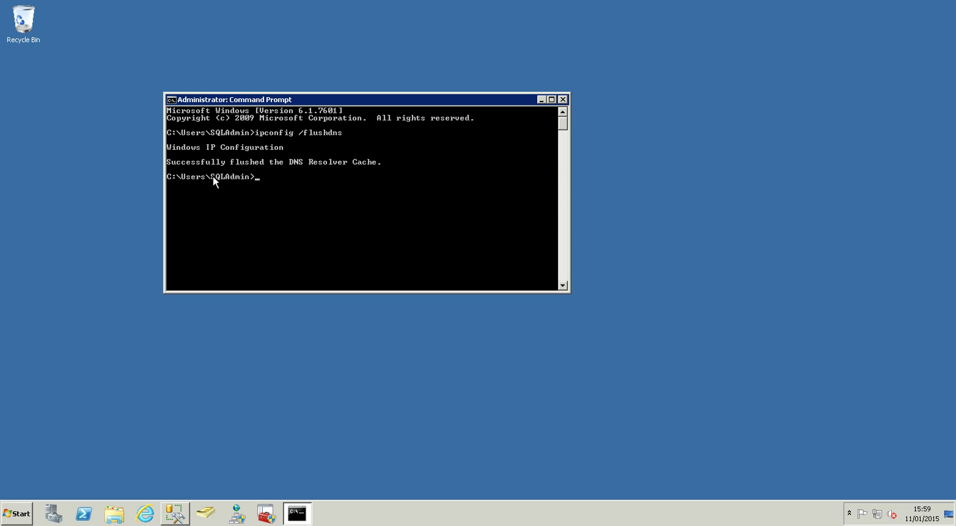
{"action": "left_click", "coordinate": [562, 99]}
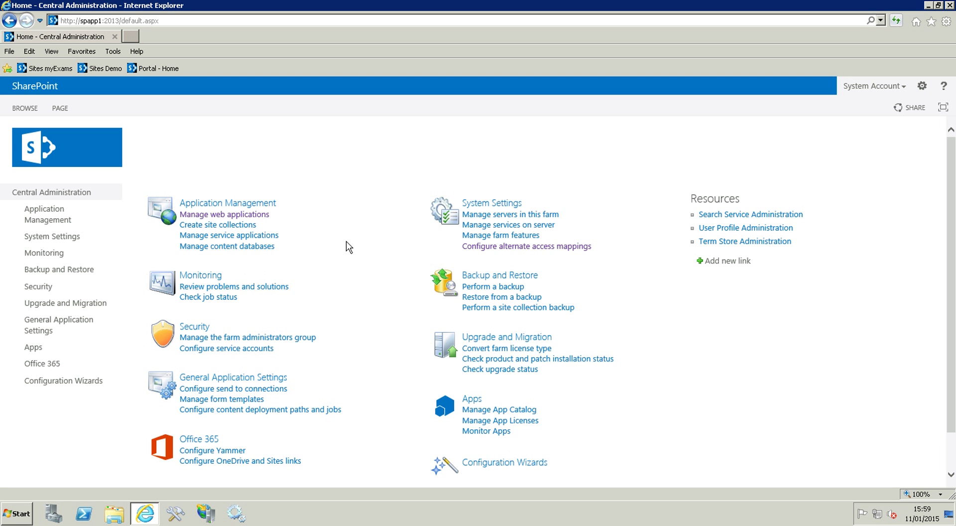
Check the site collection list of the portal.exams.com web application and return to the Central Administration home page
{"action": "left_click", "coordinate": [248, 204]}
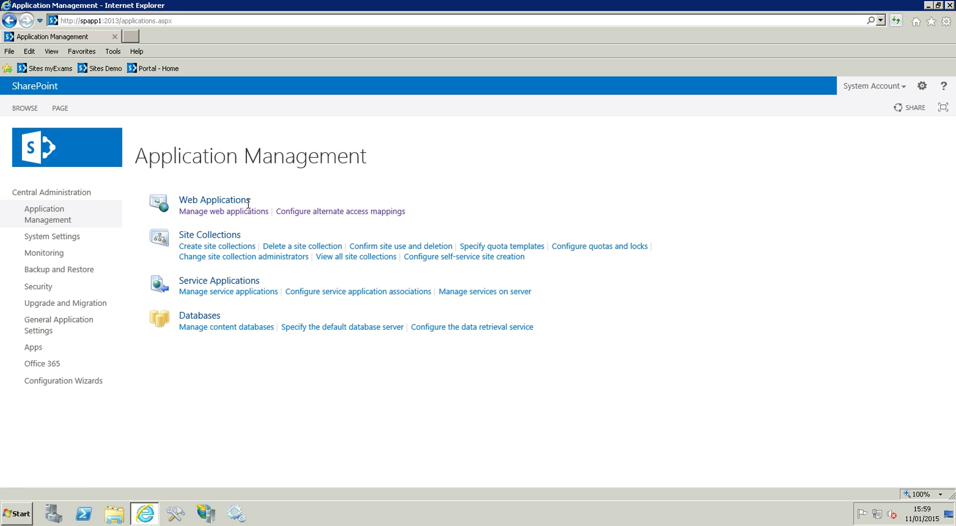
{"action": "left_click", "coordinate": [349, 256]}
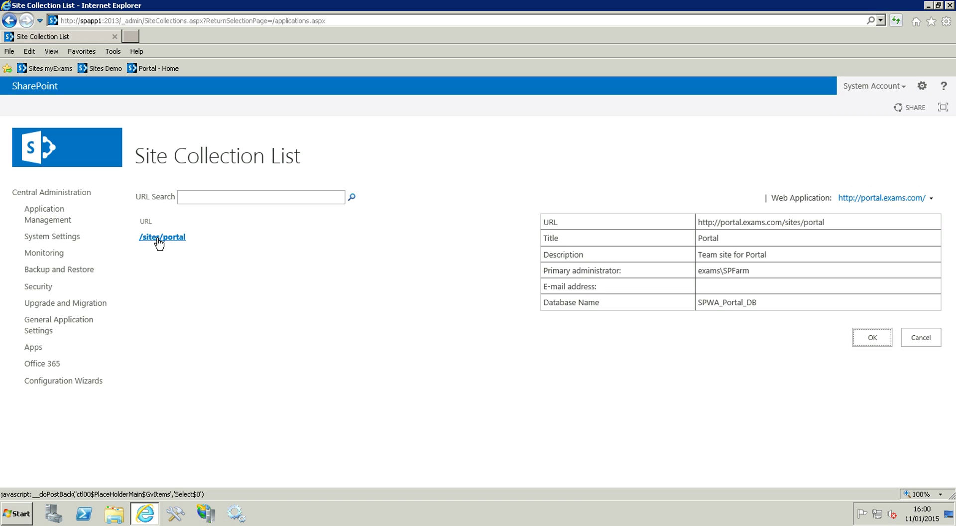
{"action": "left_click", "coordinate": [70, 191]}
{"action": "left_click", "coordinate": [131, 36]}
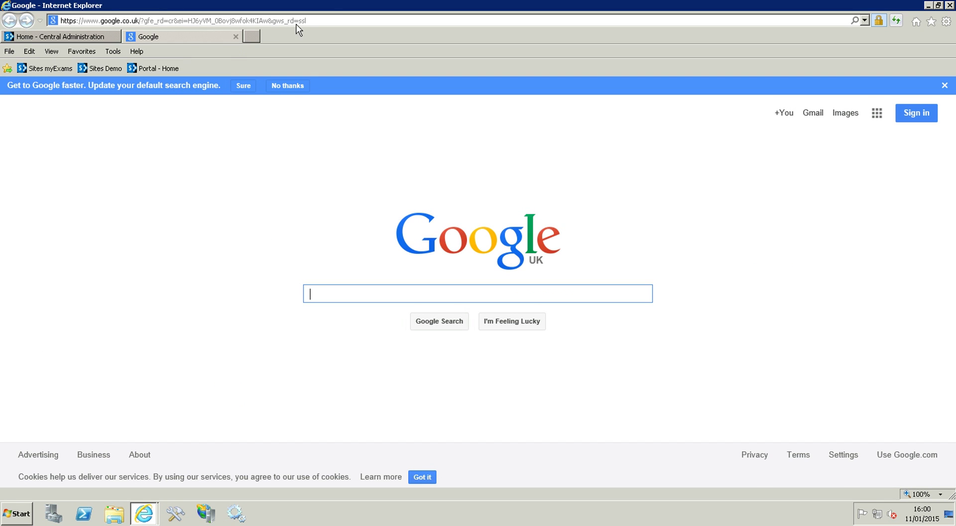
{"action": "left_click", "coordinate": [323, 19]}
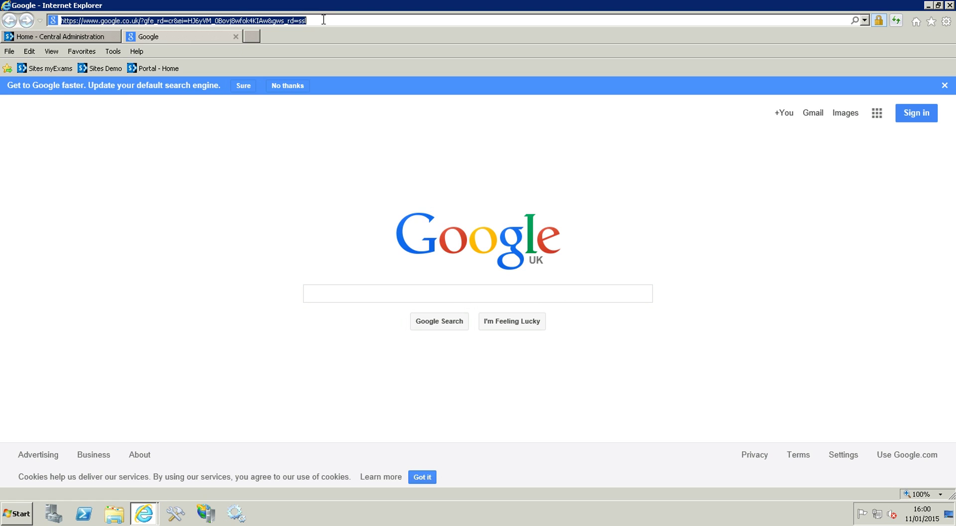
{"action": "type", "text": "http://"}
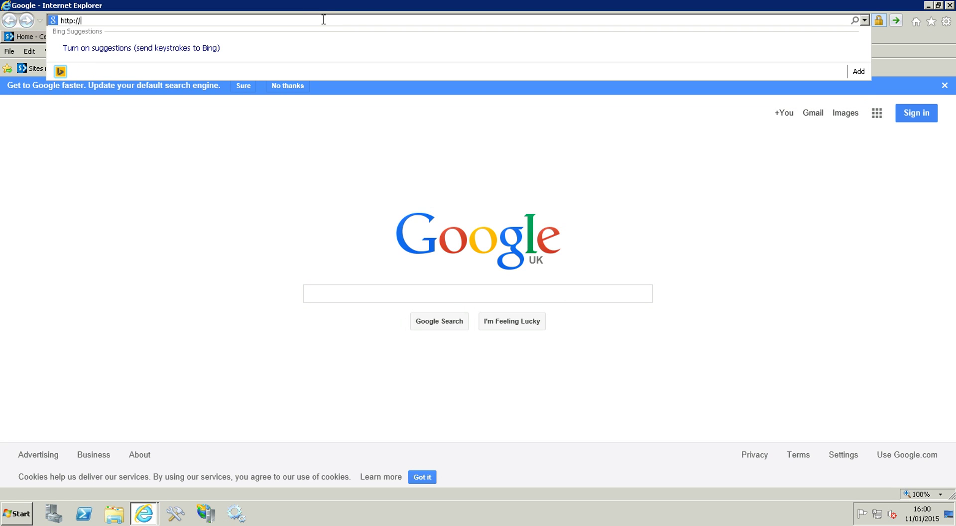
{"action": "type", "text": "porta"}
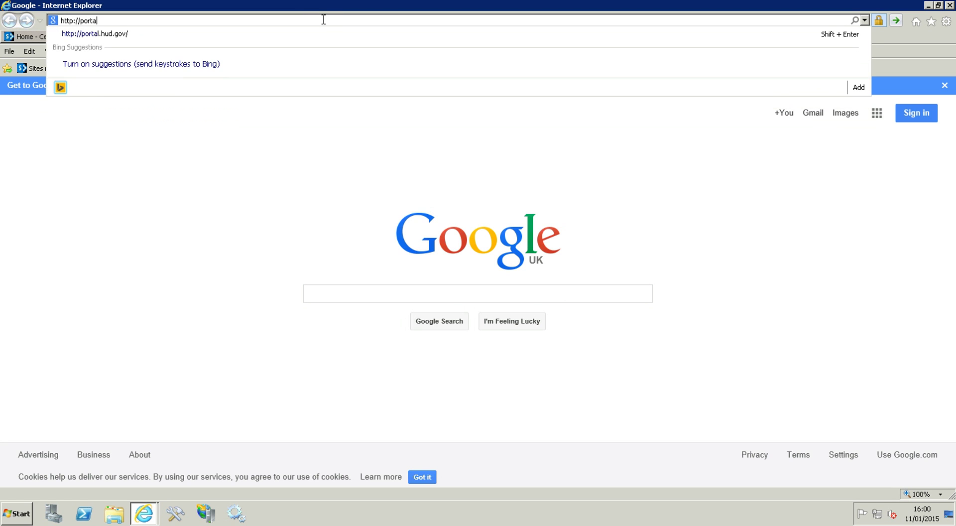
{"action": "type", "text": "l-extran"}
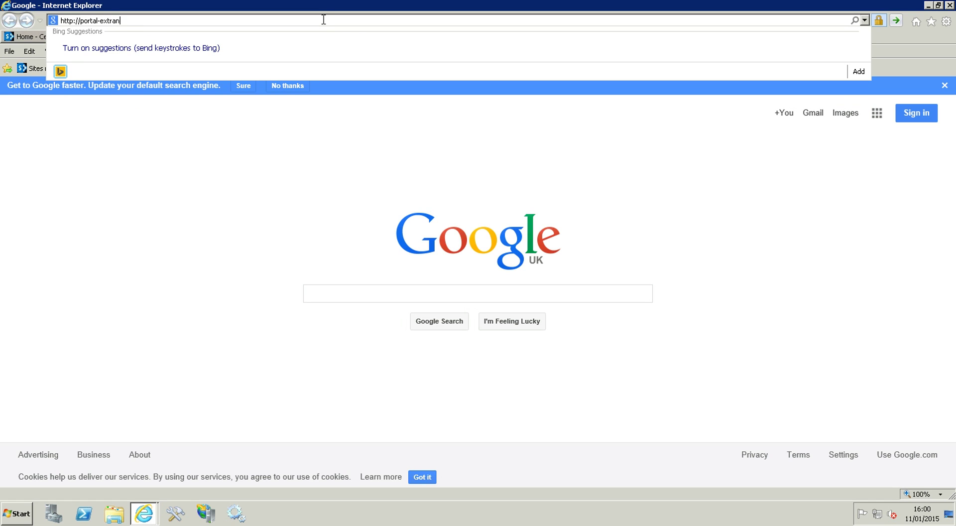
{"action": "type", "text": "et.exams.com/sites/portal"}
{"action": "key", "text": "Return"}
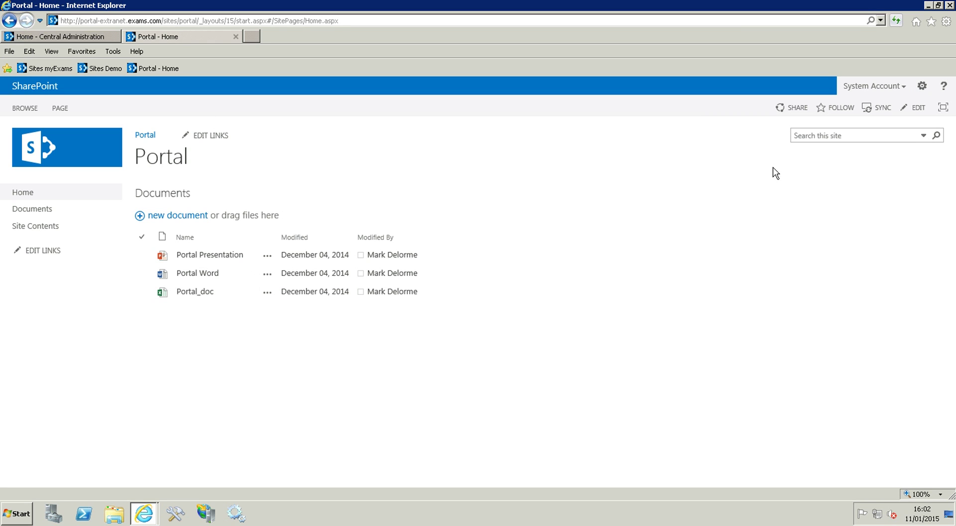
Check the permission level given to Anonymous Users in the extranet Portal site's permissions
{"action": "left_click", "coordinate": [922, 87]}
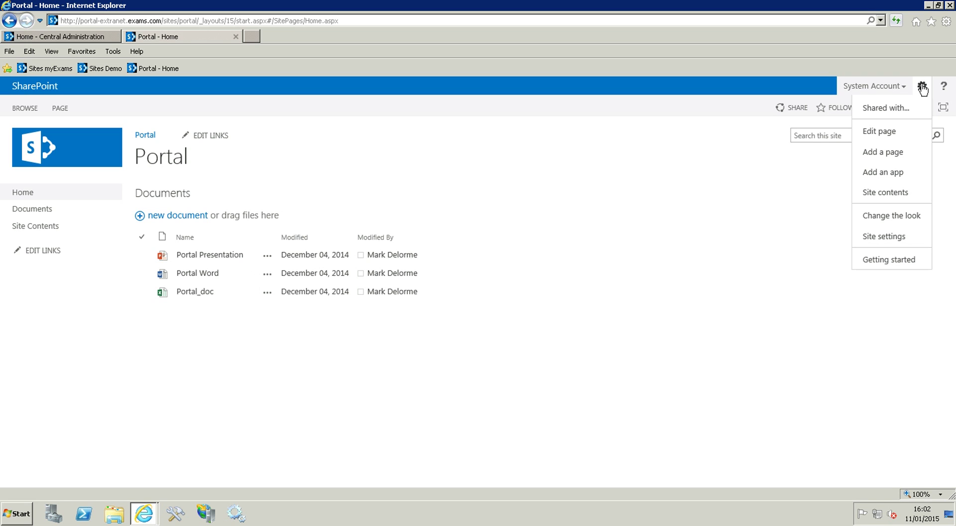
{"action": "left_click", "coordinate": [884, 237]}
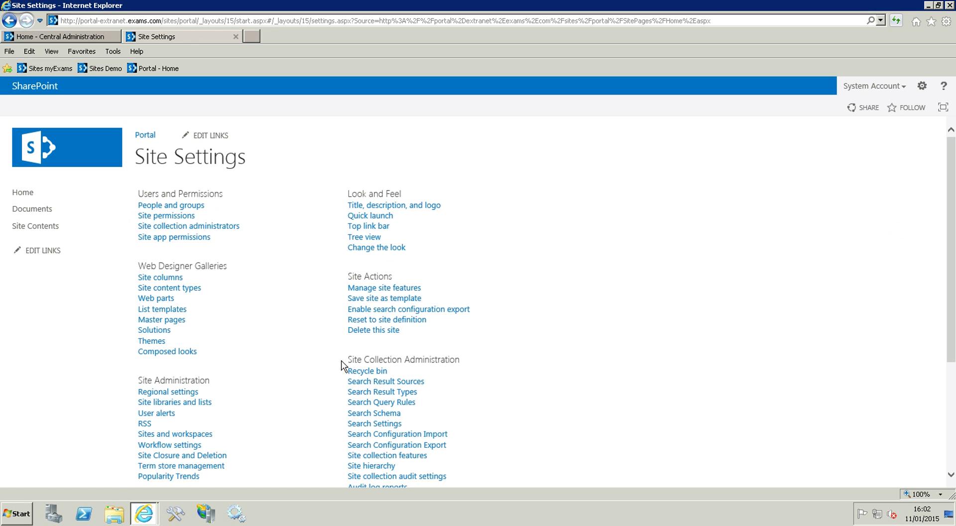
{"action": "left_click", "coordinate": [173, 216]}
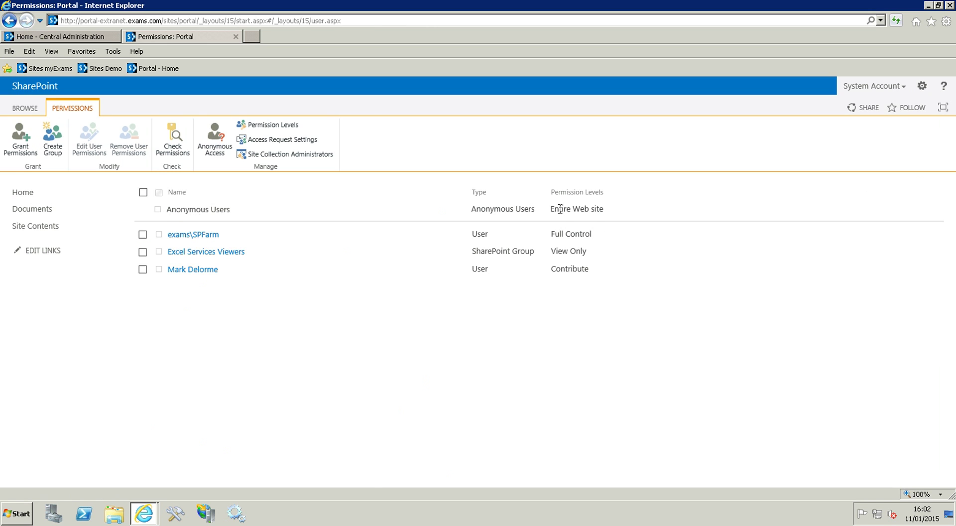
{"action": "left_click_drag", "start_coordinate": [552, 209], "coordinate": [605, 213]}
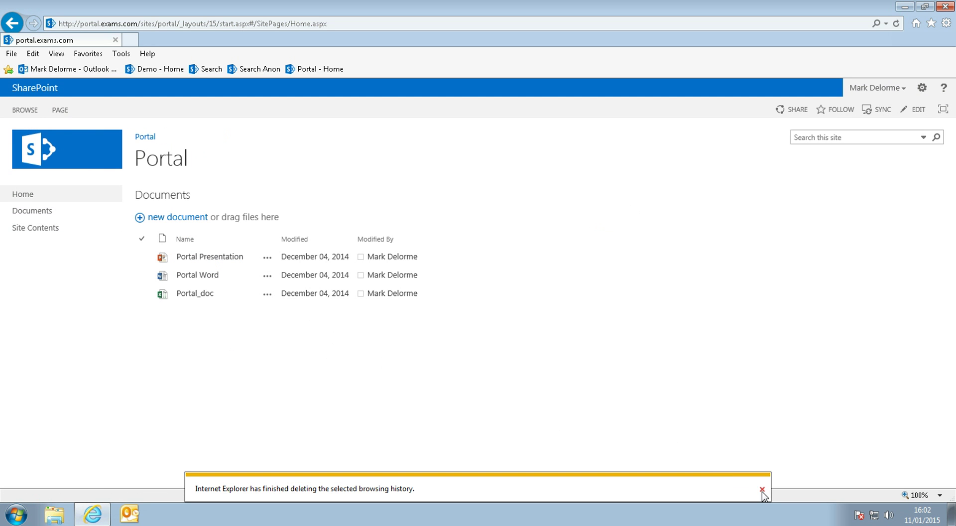
{"action": "left_click", "coordinate": [762, 489]}
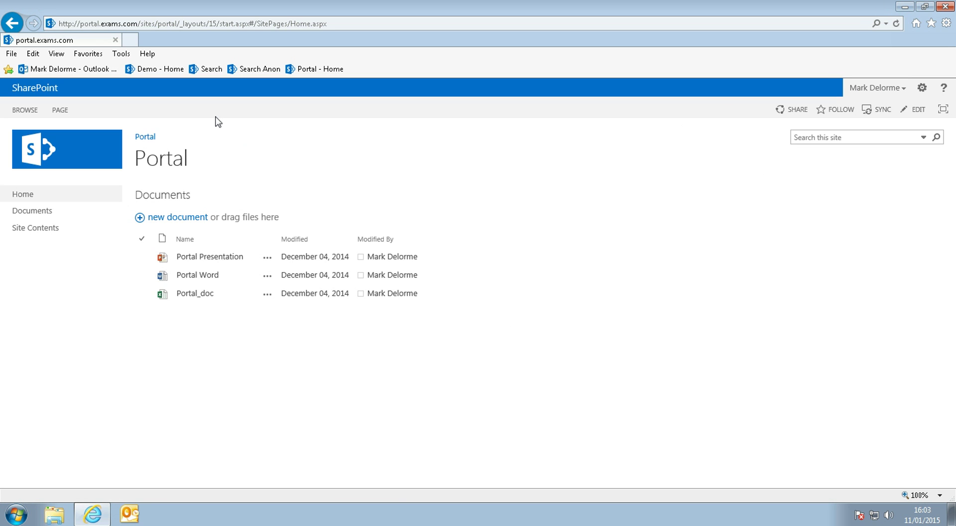
{"action": "left_click", "coordinate": [130, 40]}
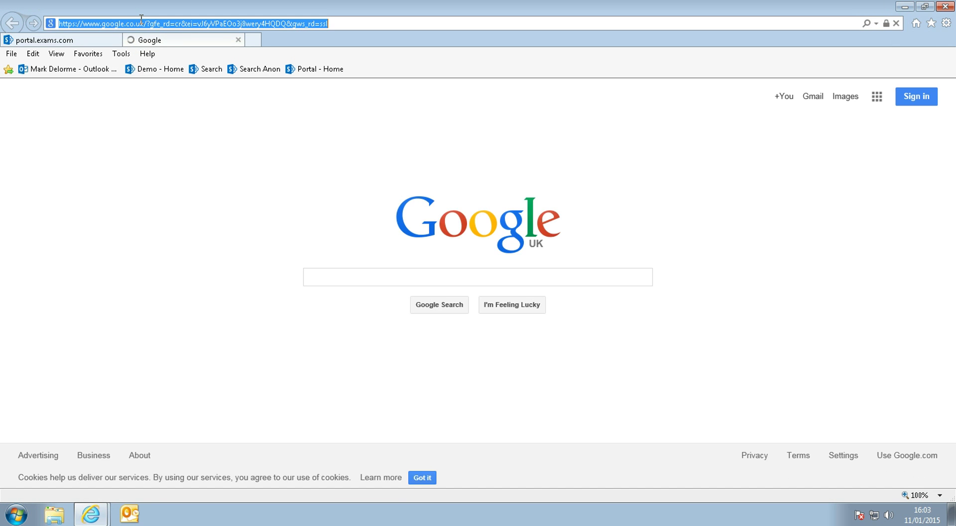
{"action": "type", "text": "http://"}
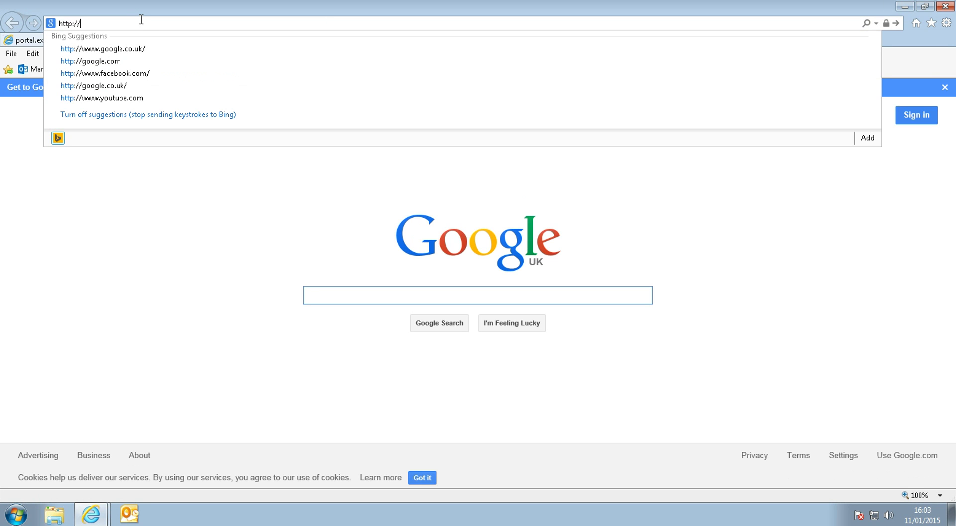
{"action": "type", "text": "porta"}
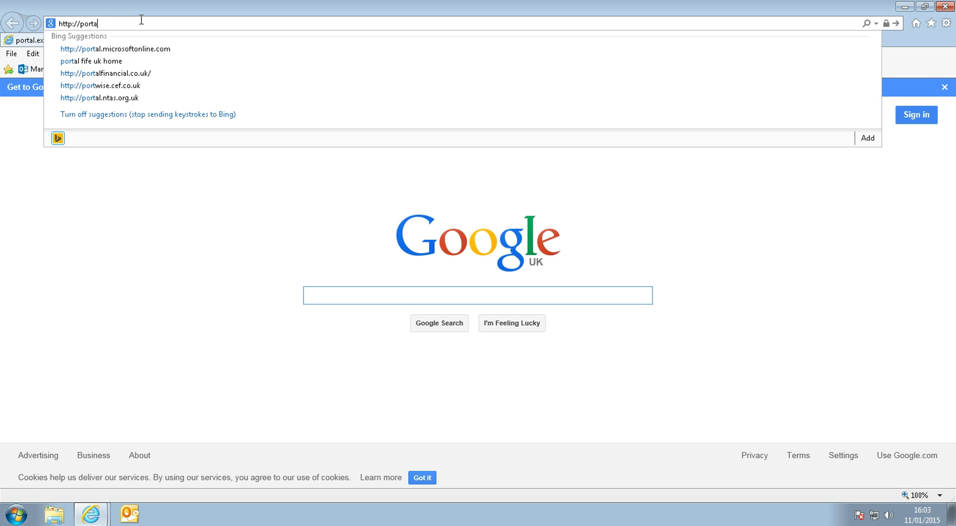
{"action": "type", "text": "l-extranet"}
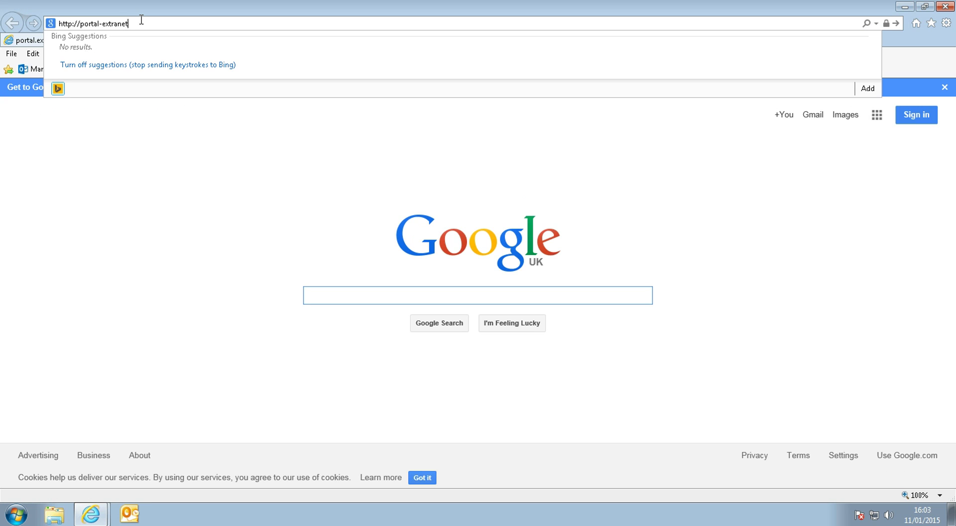
{"action": "type", "text": ".exams.com/sites/portal"}
{"action": "key", "text": "Return"}
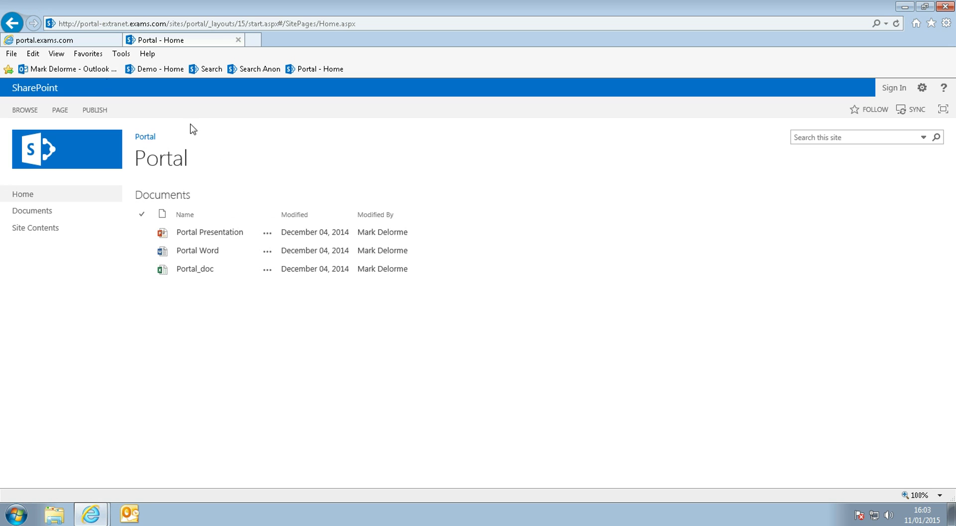
Compare the signed-in portal.exams.com site with the anonymous portal-extranet.exams.com site by switching between them
{"action": "left_click", "coordinate": [55, 43]}
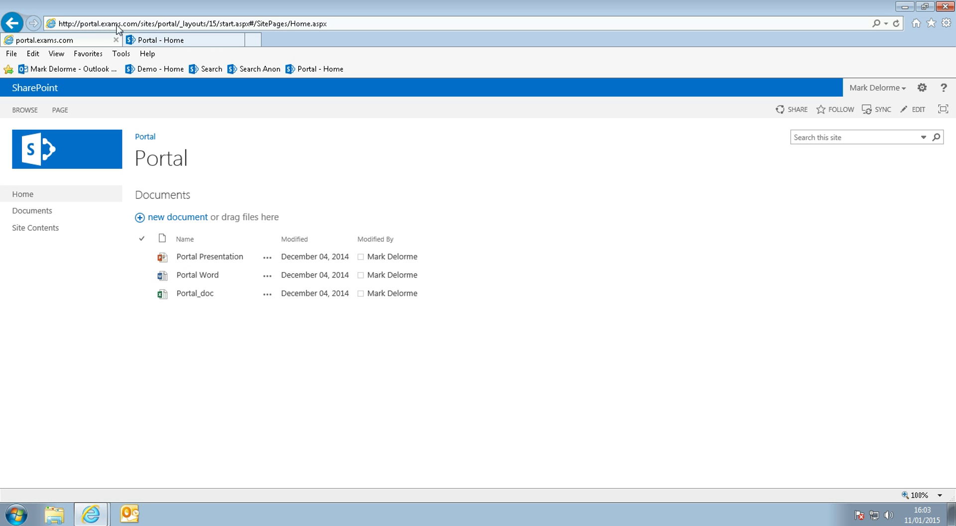
{"action": "left_click", "coordinate": [203, 44]}
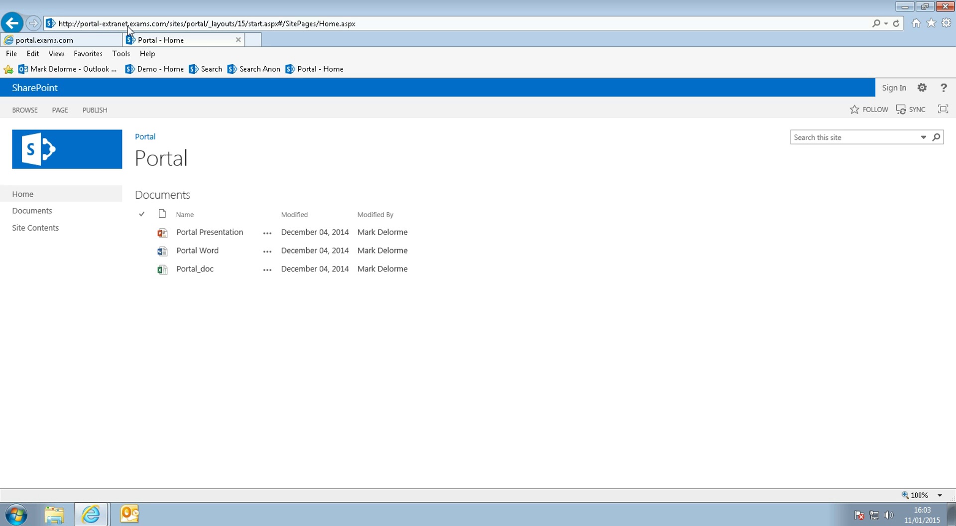
{"action": "left_click", "coordinate": [60, 40]}
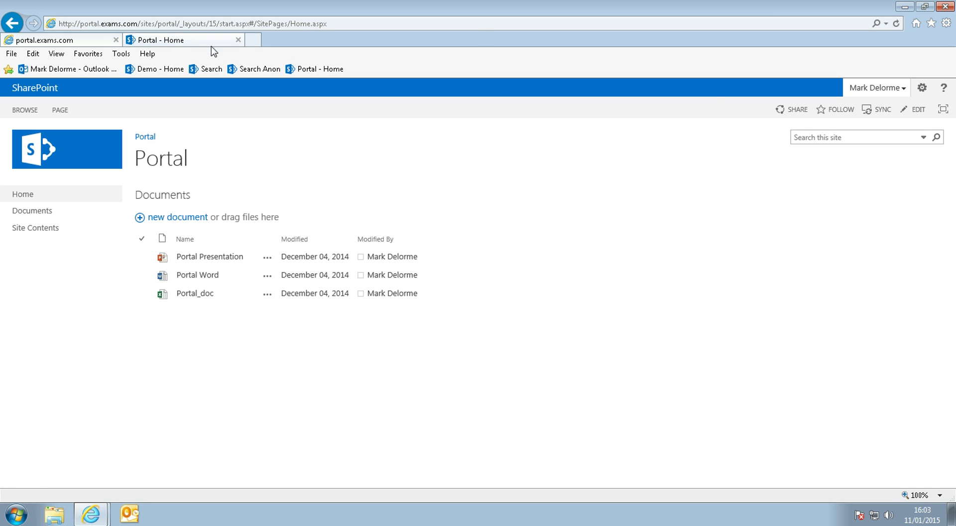
{"action": "left_click", "coordinate": [167, 42]}
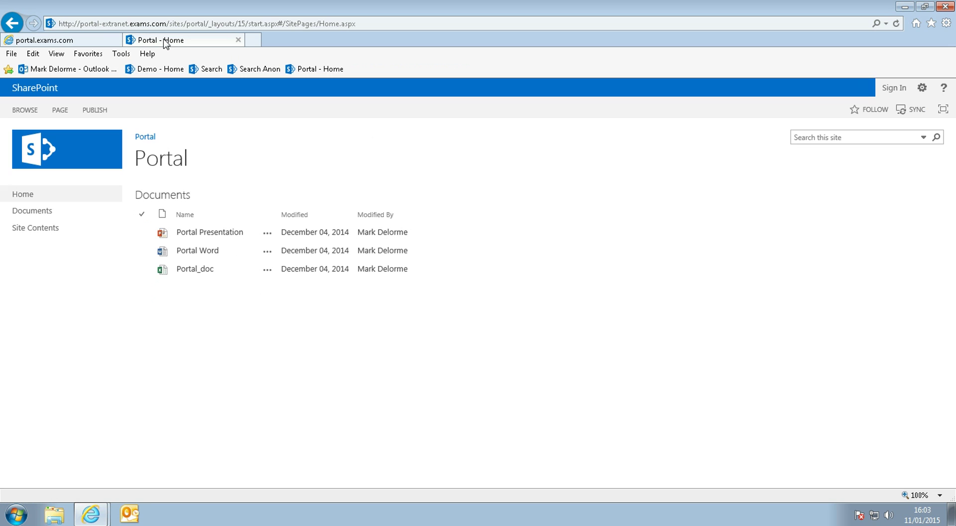